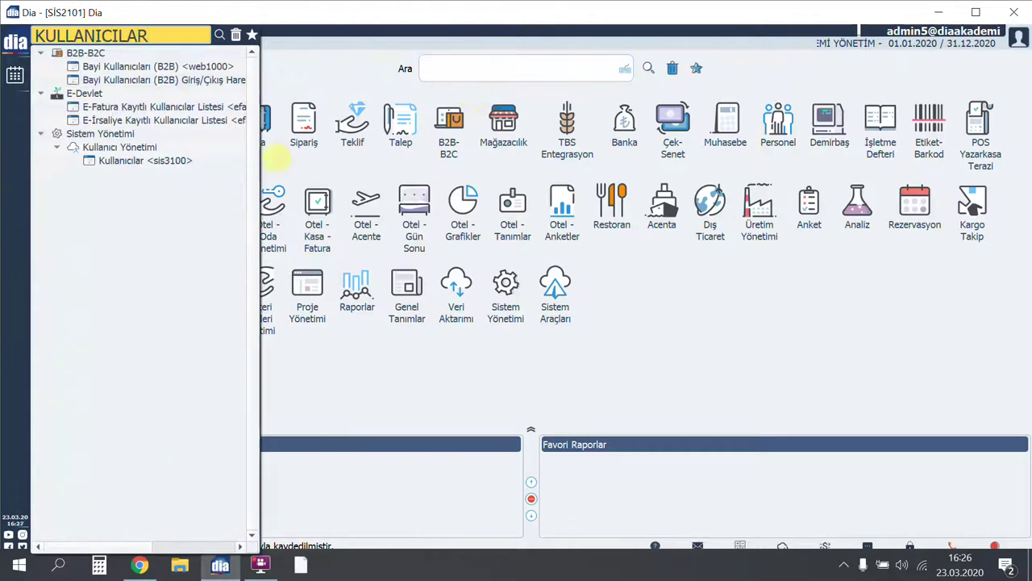
- Open Kullanıcılar (SİS3100) under Sistem Yönetimi > Kullanıcı Yönetimi to list system users
{"action": "left_click", "coordinate": [145, 161]}
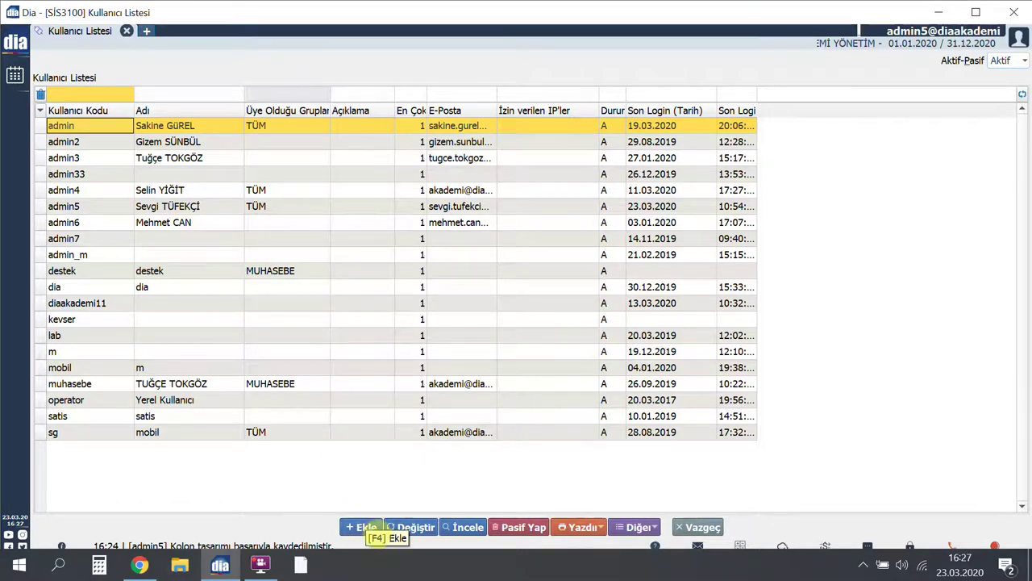
- Add user diaakademi with the person's full name, title DİA AKADEMİ and the password entered twice
{"action": "left_click", "coordinate": [363, 528]}
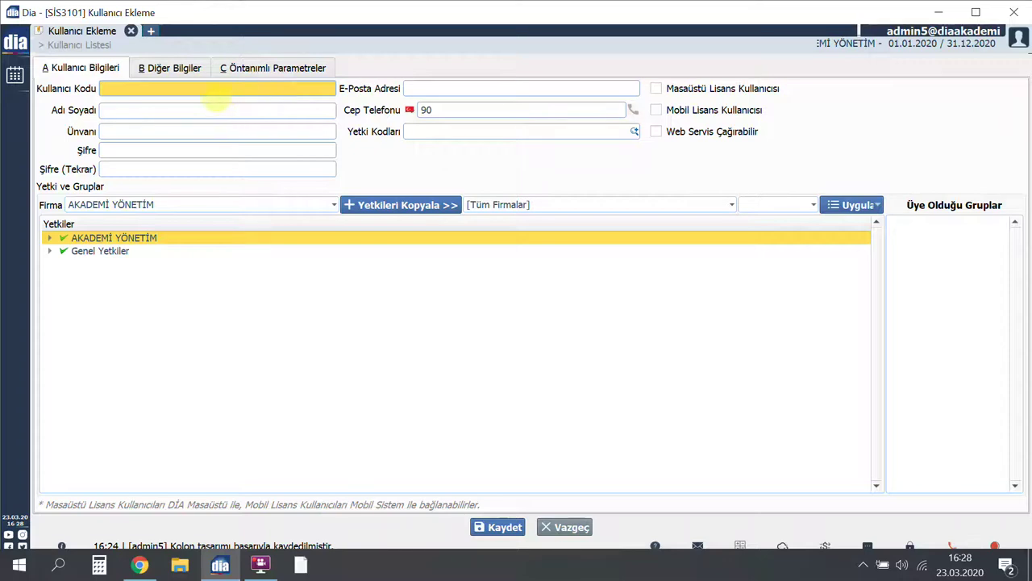
{"action": "type", "text": "diaakademi"}
{"action": "key", "text": "Tab"}
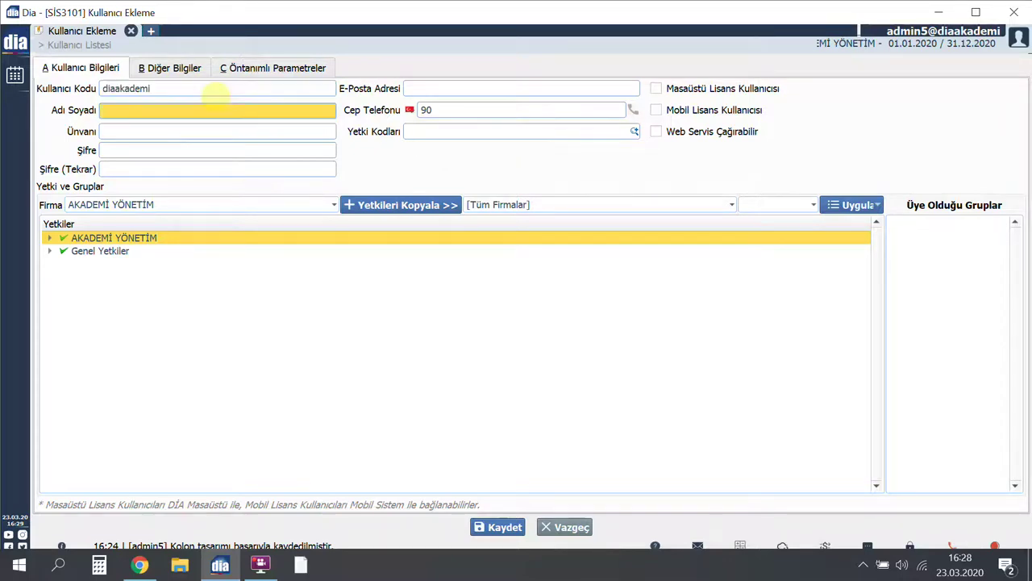
{"action": "key", "text": "Tab"}
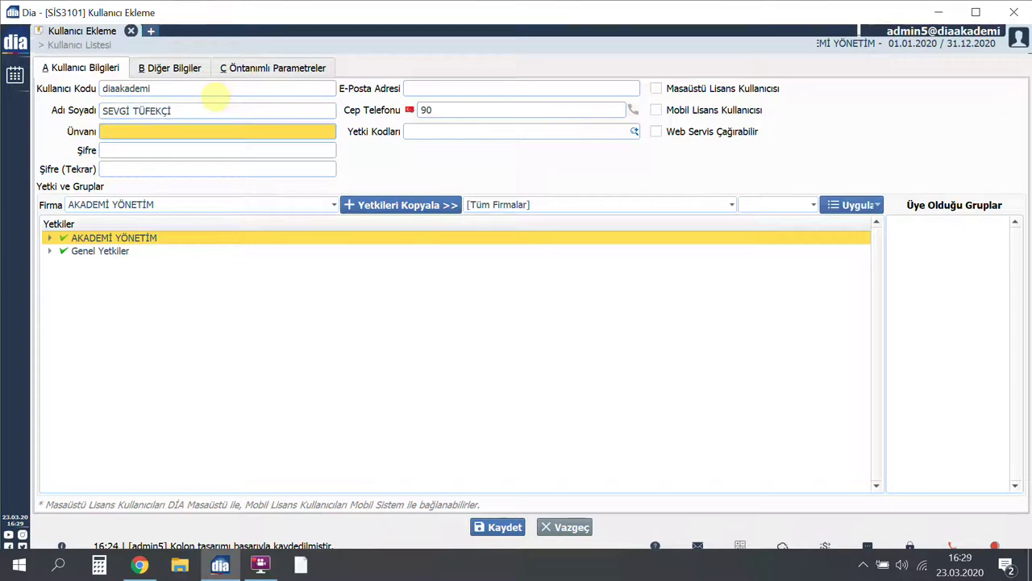
{"action": "type", "text": "DİA AKADEMİ"}
{"action": "key", "text": "Tab"}
{"action": "type", "text": "123"}
{"action": "key", "text": "Tab"}
{"action": "type", "text": "123"}
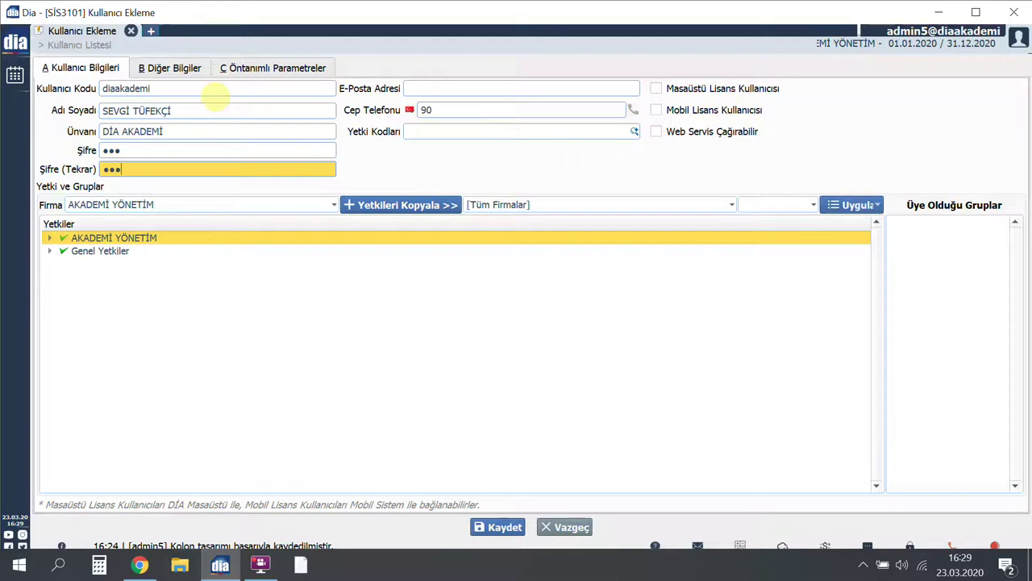
{"action": "key", "text": "Tab"}
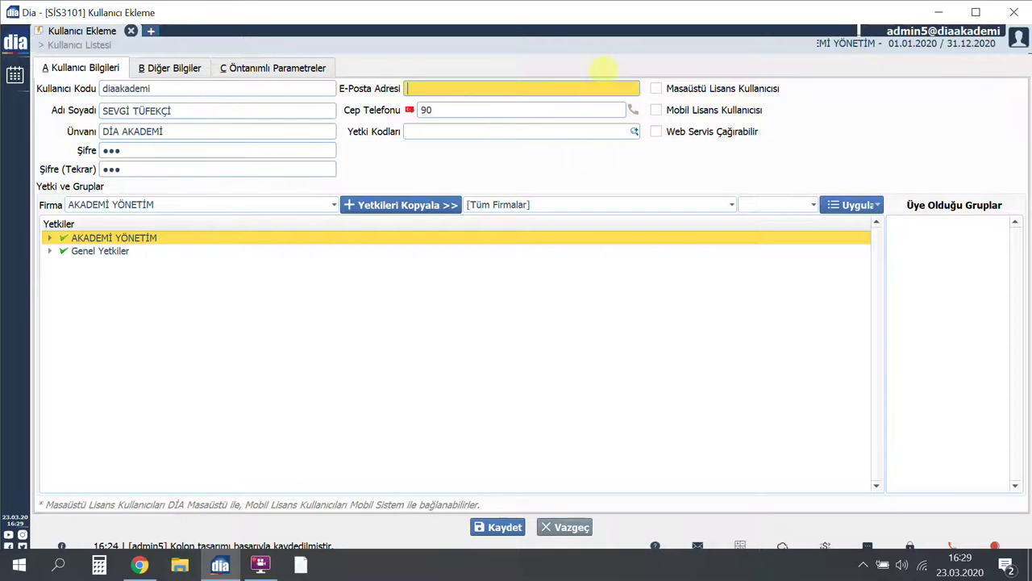
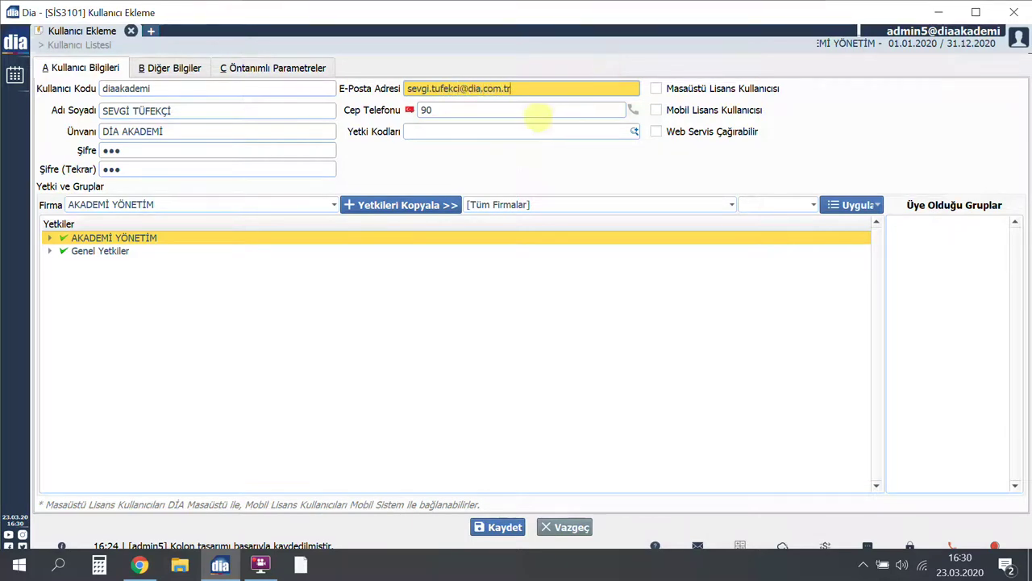
- Enter the user's e-mail address and mobile phone number on the Kullanıcı Ekleme form
{"action": "left_click", "coordinate": [542, 116]}
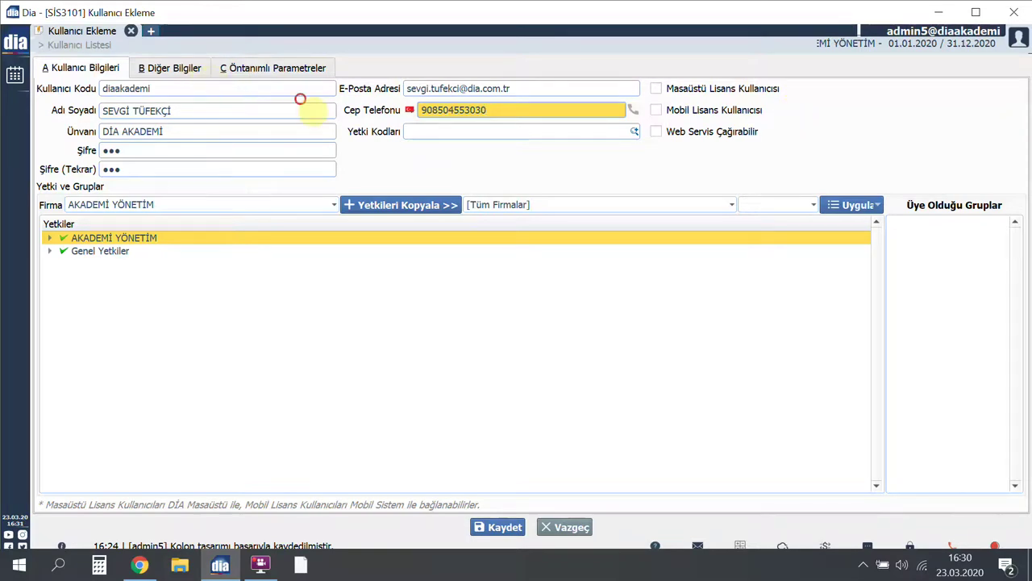
{"action": "left_click", "coordinate": [200, 71]}
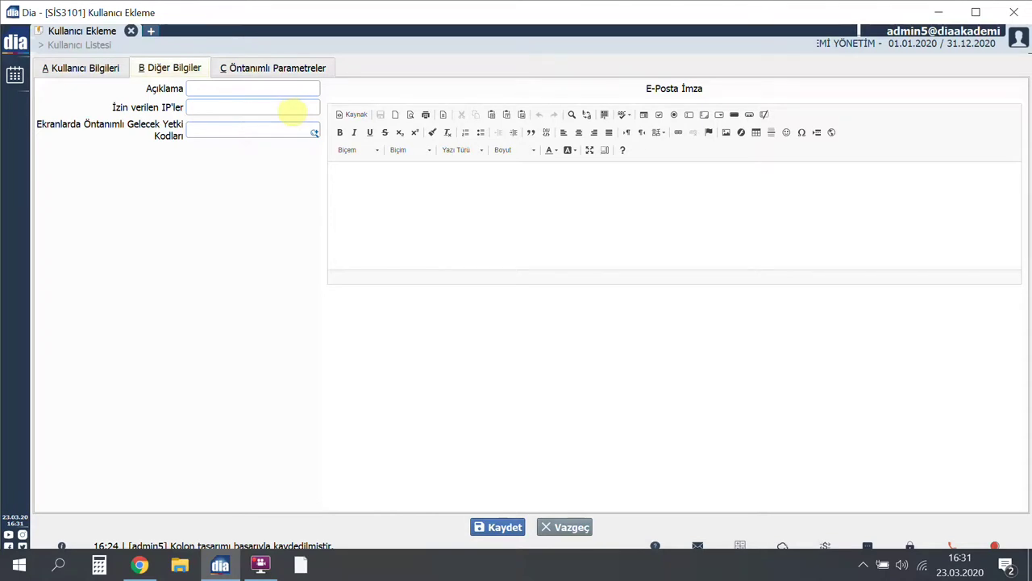
- Save the diaakademi user and show its C Öntanımlı Parametreler tab
{"action": "left_click", "coordinate": [123, 71]}
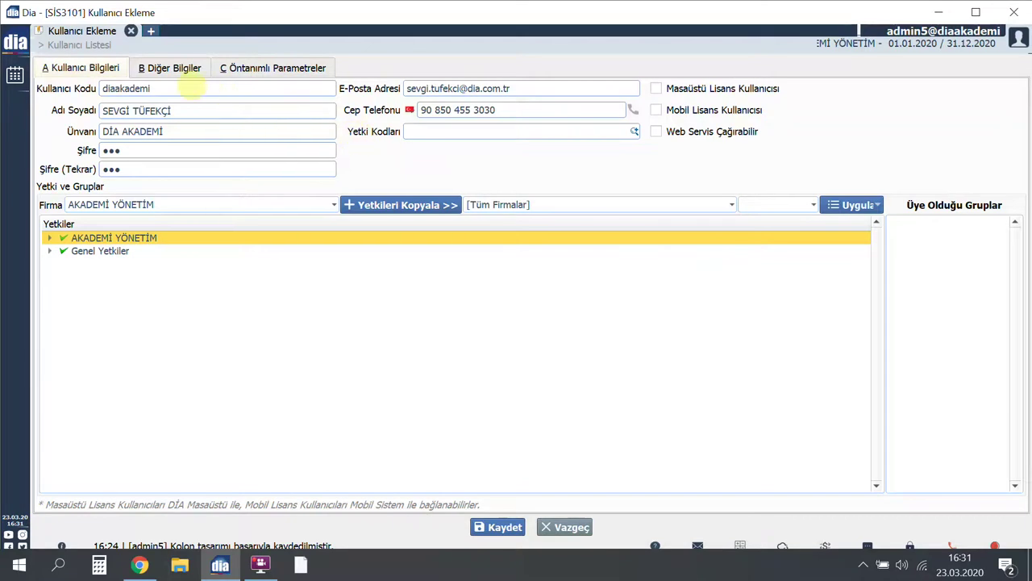
{"action": "left_click", "coordinate": [187, 71]}
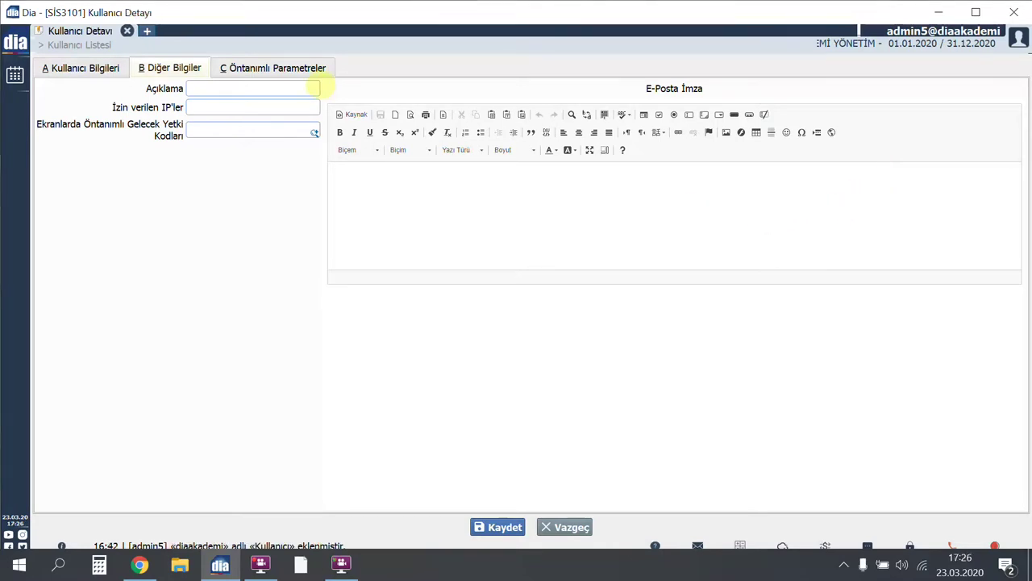
{"action": "left_click", "coordinate": [319, 74]}
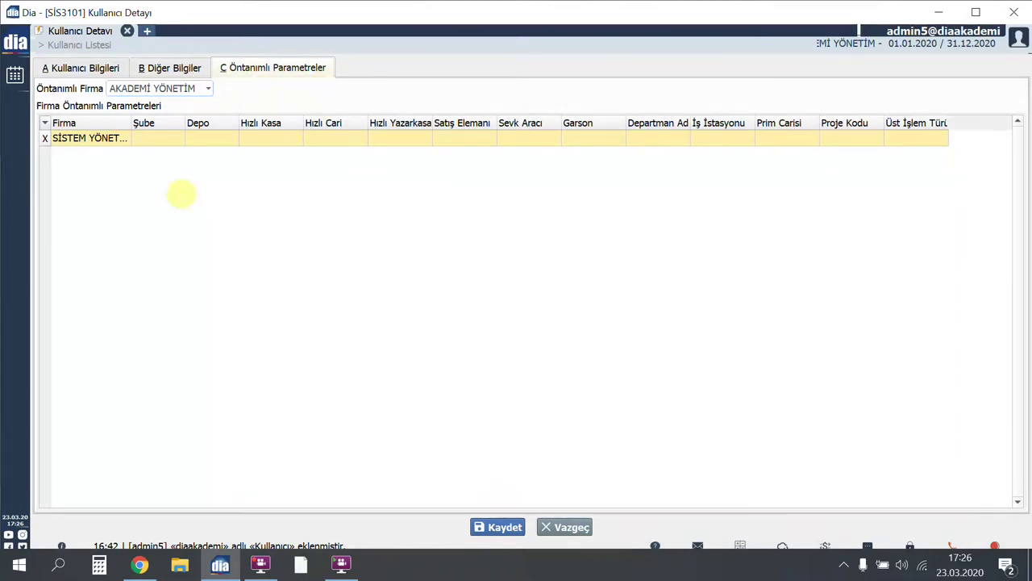
- Set the default firm row to ÖN MUHASEBE with branch MERKEZ and depot MERKEZ
{"action": "left_click", "coordinate": [190, 182]}
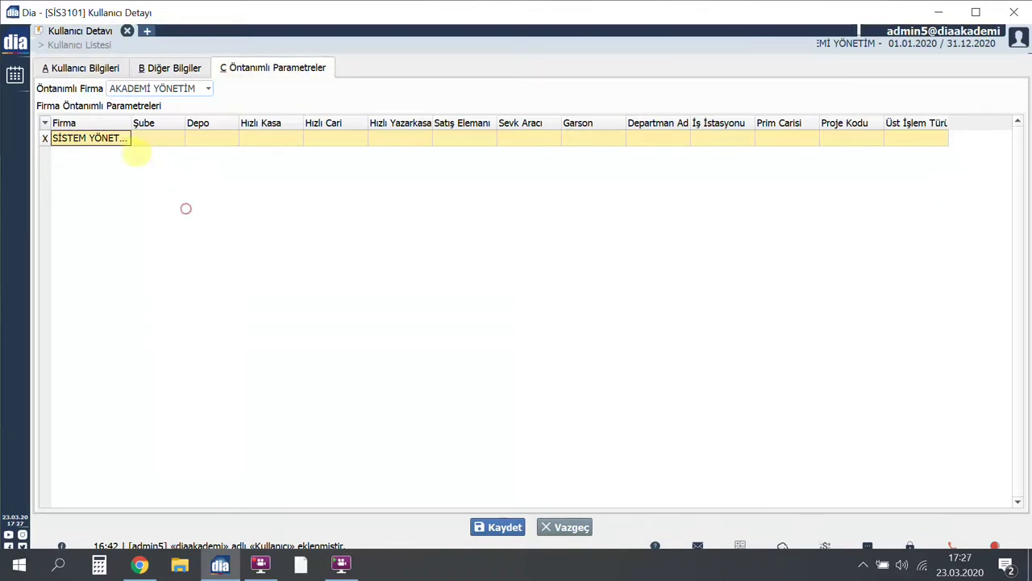
{"action": "left_click", "coordinate": [125, 139]}
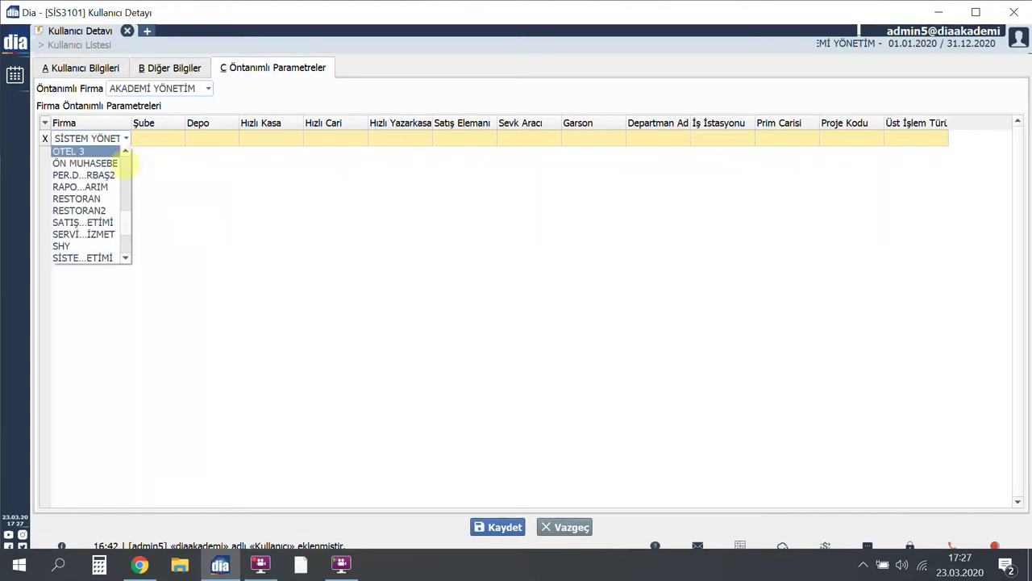
{"action": "left_click", "coordinate": [117, 163]}
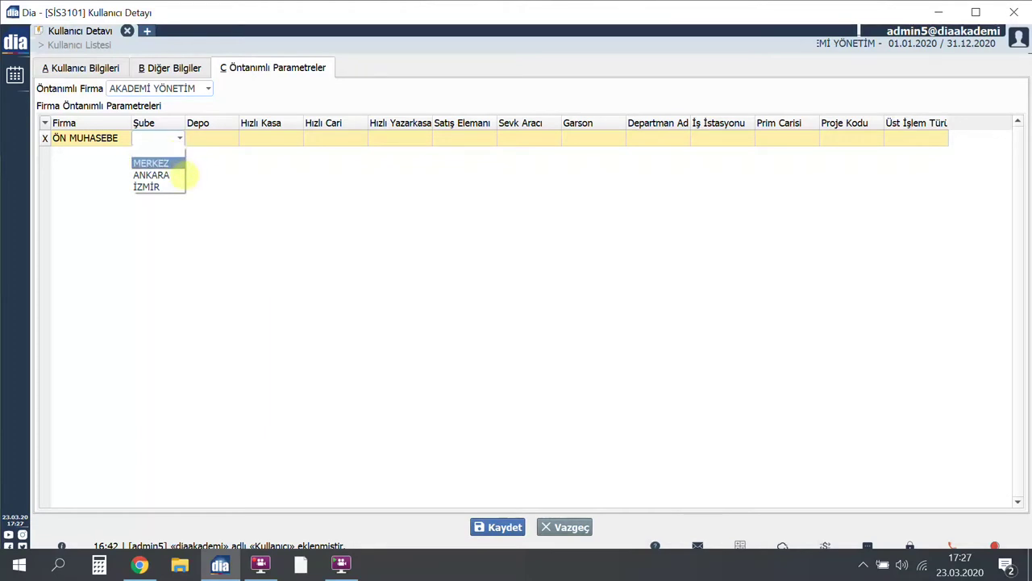
{"action": "key", "text": "Return"}
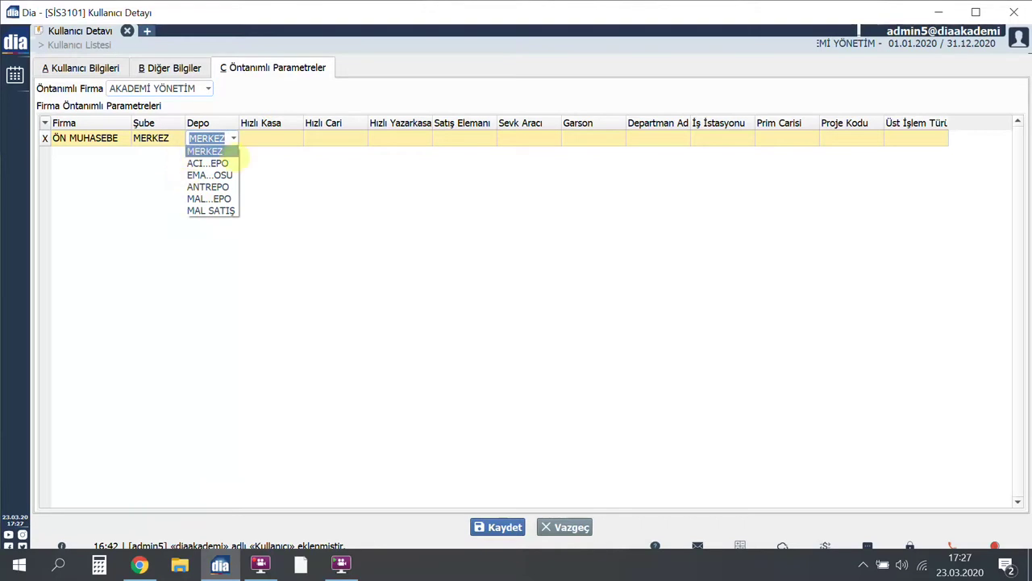
{"action": "key", "text": "Return"}
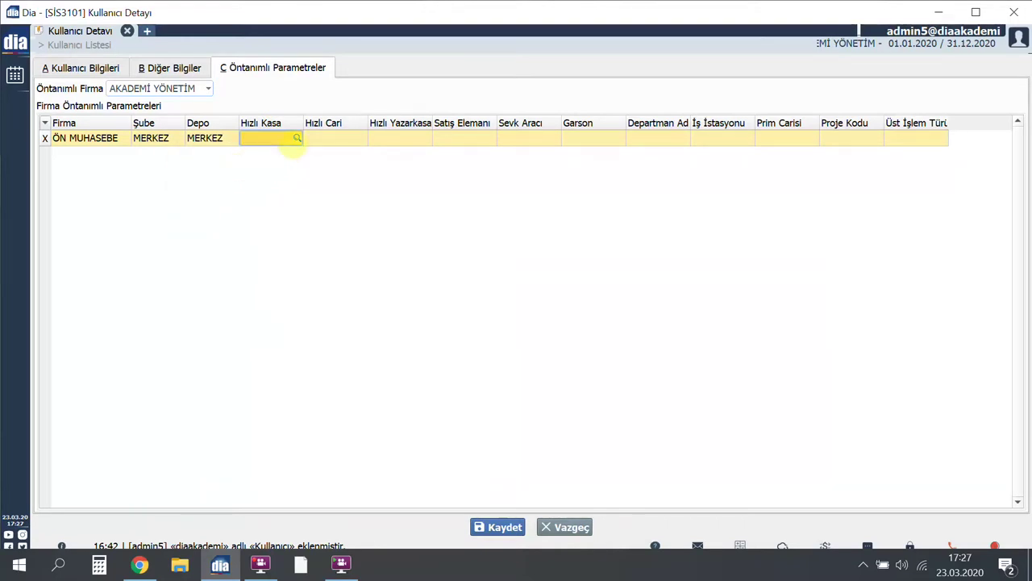
- Choose MERKEZ TL KASA as the quick cash box and MÜŞTERİ2 as the quick current account
{"action": "left_click", "coordinate": [296, 138]}
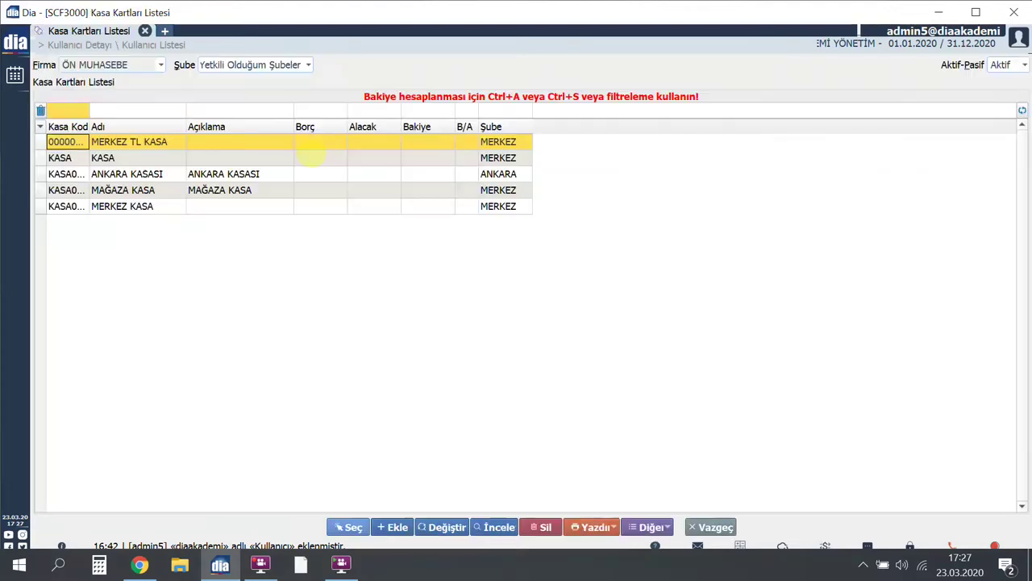
{"action": "key", "text": "Return"}
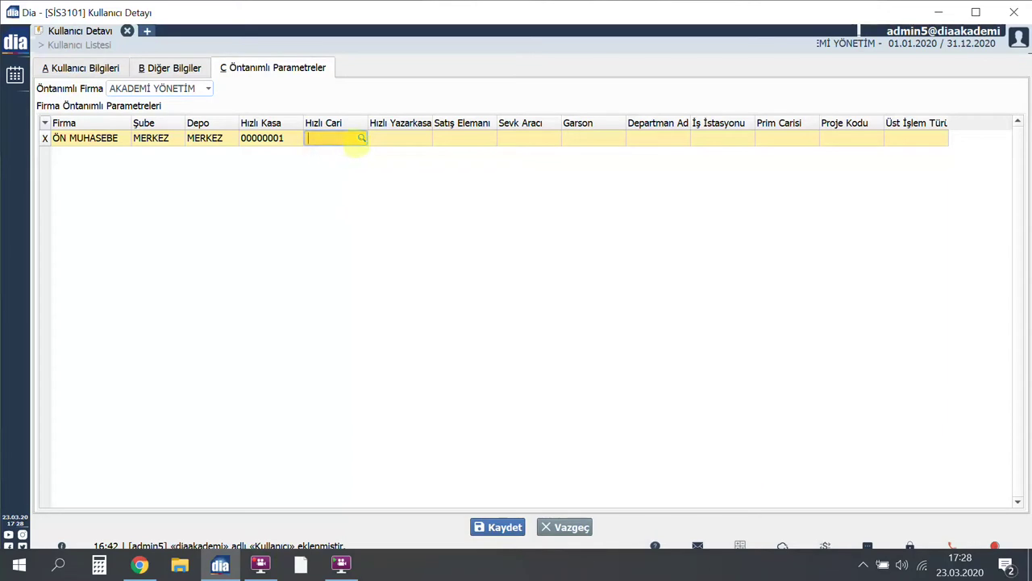
{"action": "left_click", "coordinate": [363, 137]}
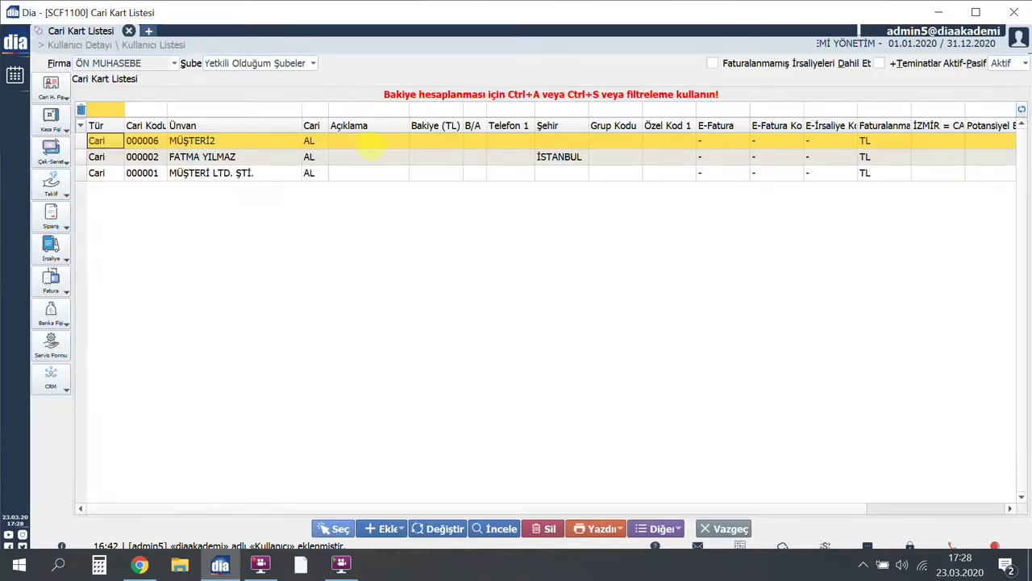
{"action": "key", "text": "Return"}
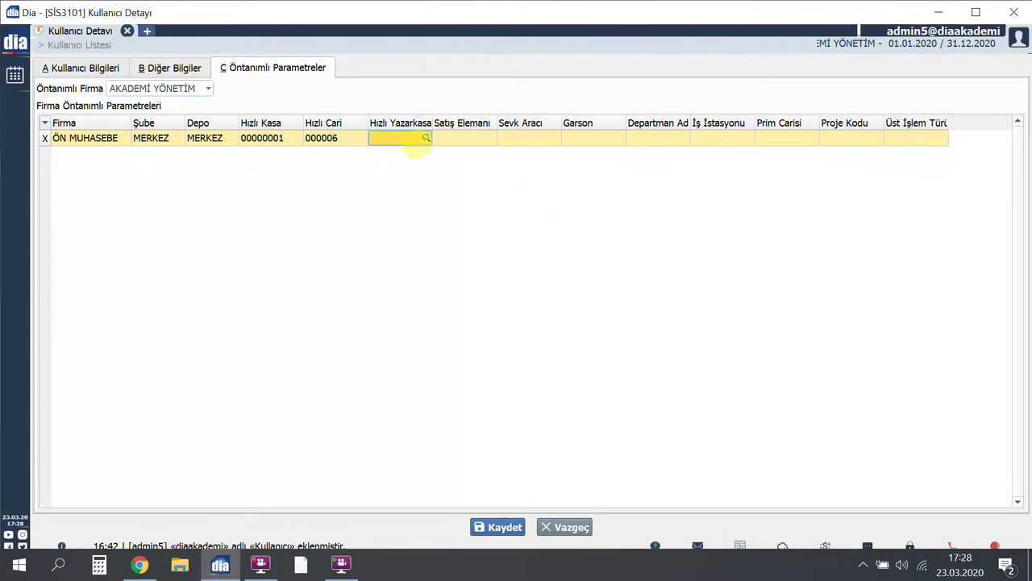